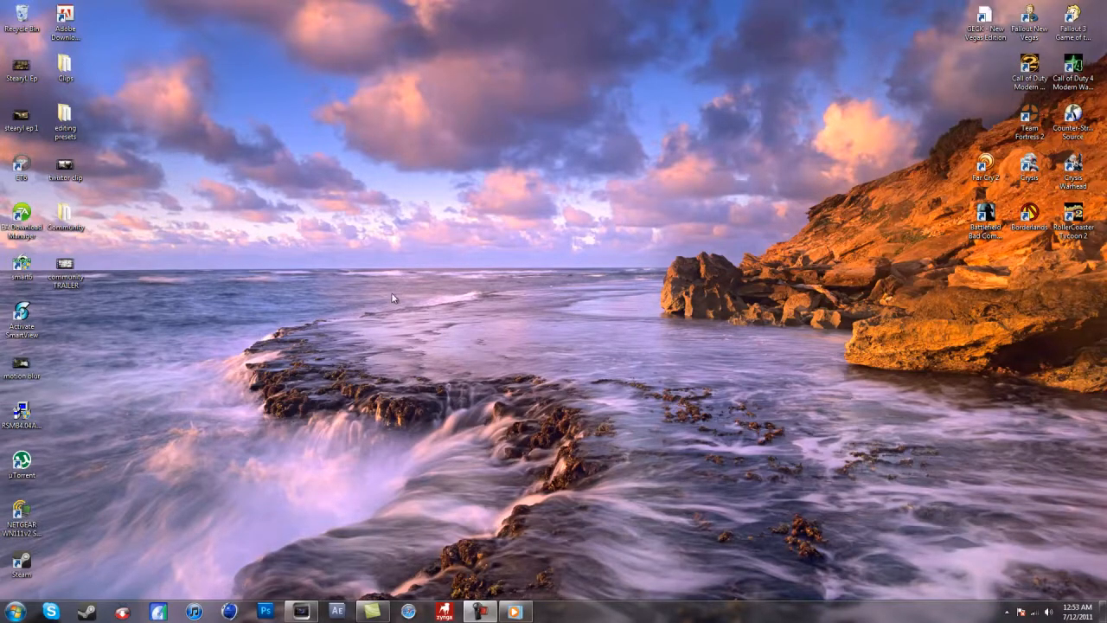
Switch to the media player, replay the finished gameplay clip, and close the player
{"action": "left_click", "coordinate": [301, 613]}
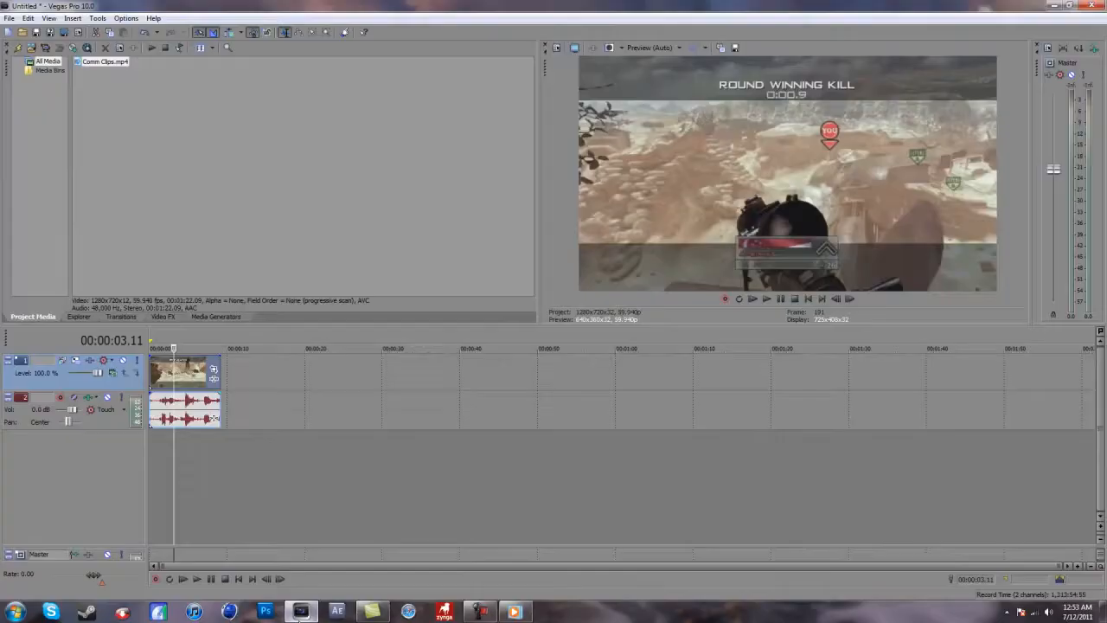
{"action": "left_click", "coordinate": [300, 613]}
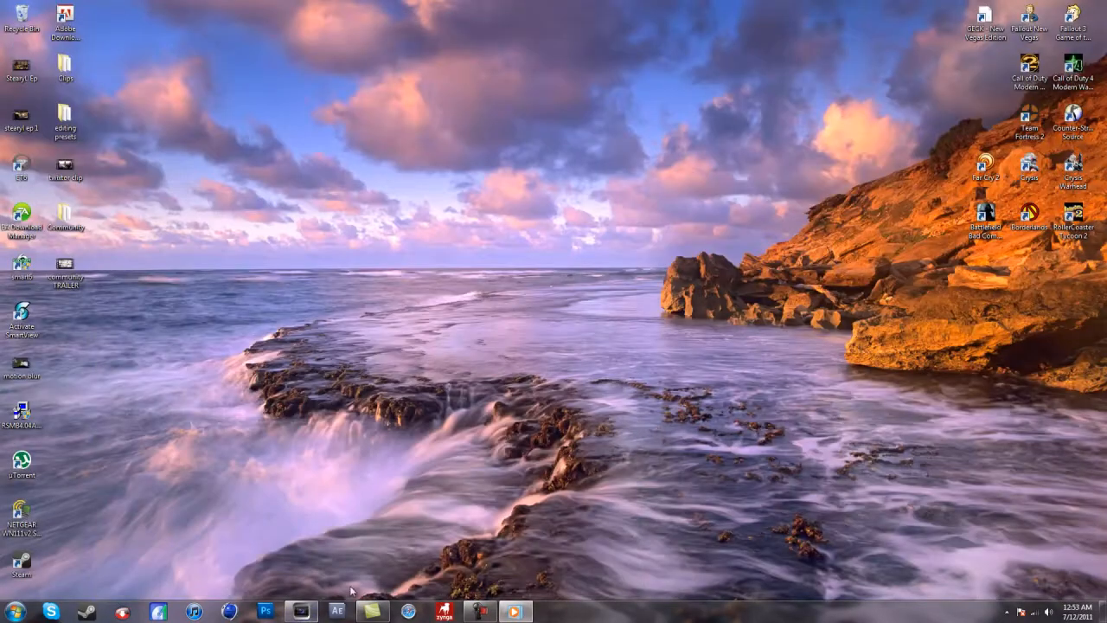
{"action": "left_click", "coordinate": [513, 613]}
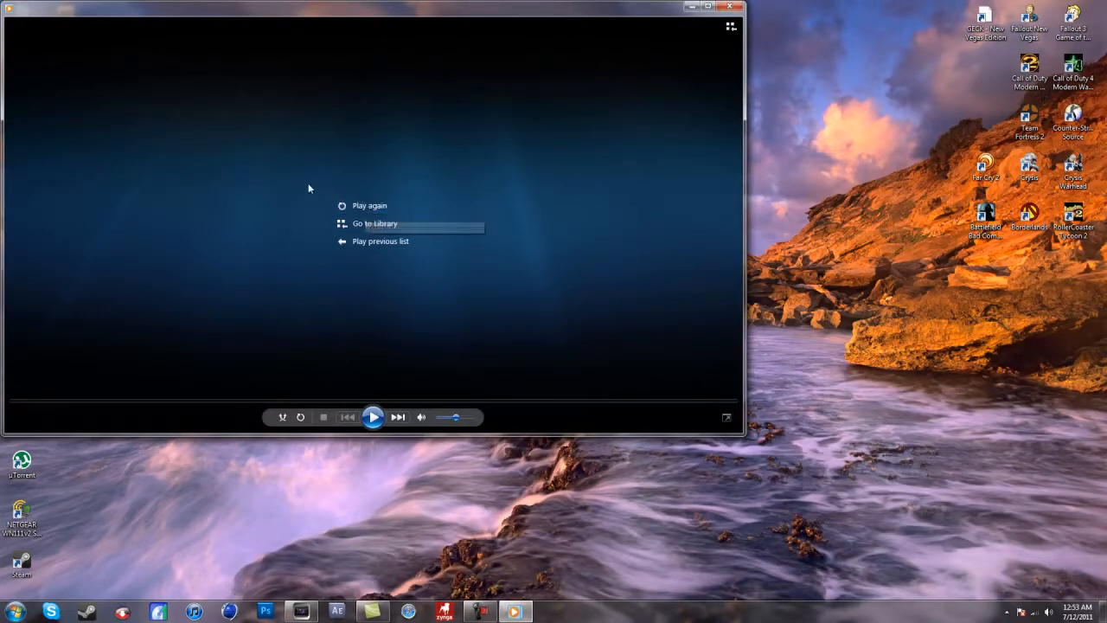
{"action": "left_click", "coordinate": [361, 206]}
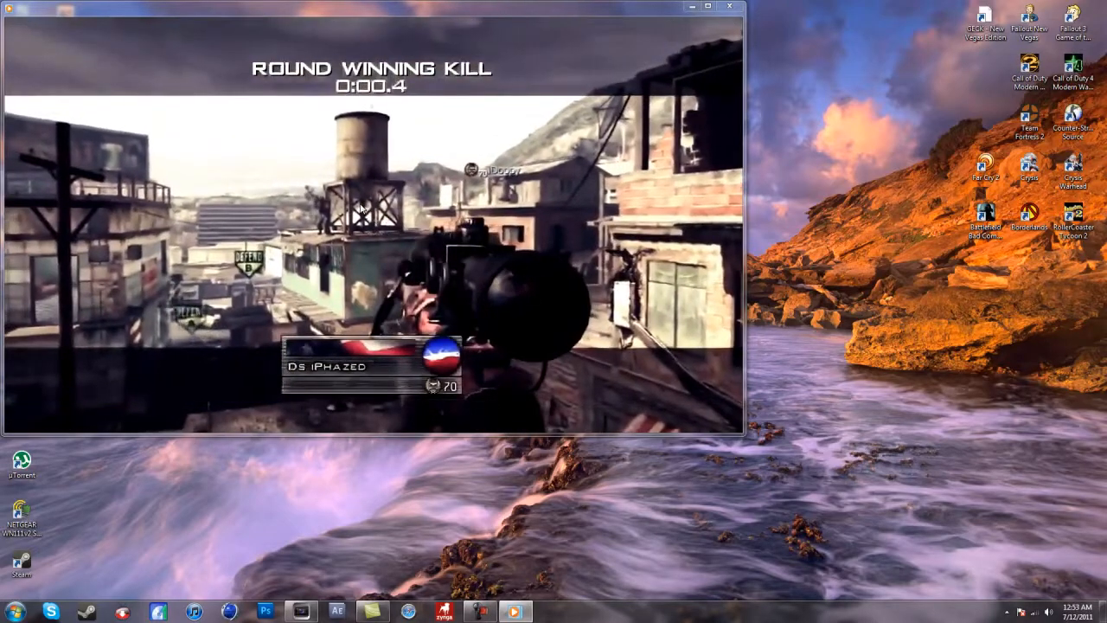
{"action": "mouse_move", "coordinate": [379, 360]}
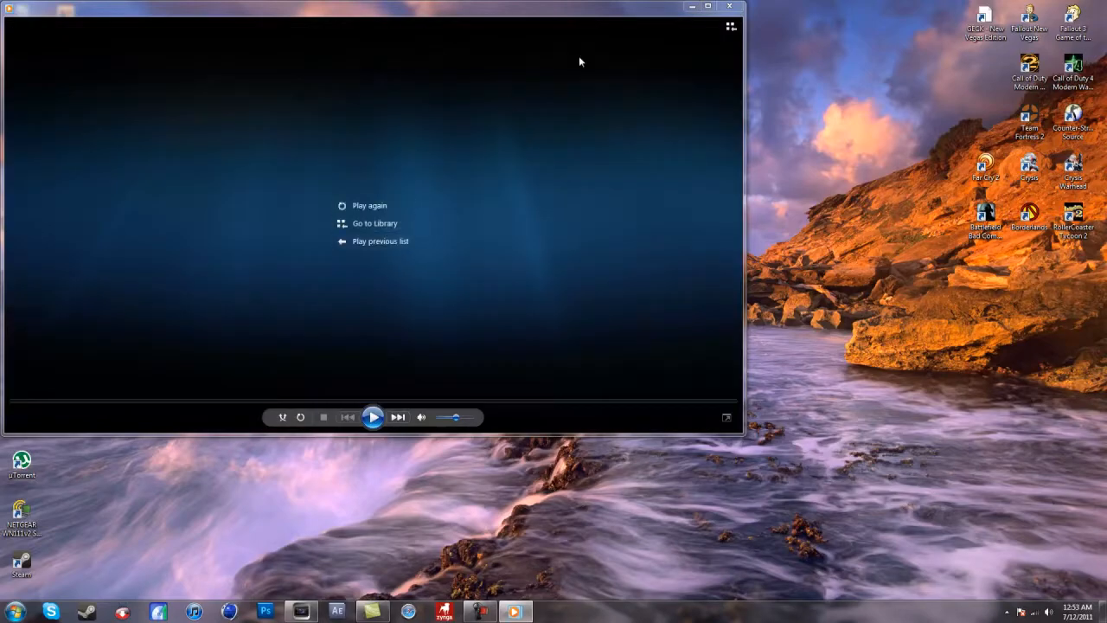
{"action": "left_click", "coordinate": [743, 9]}
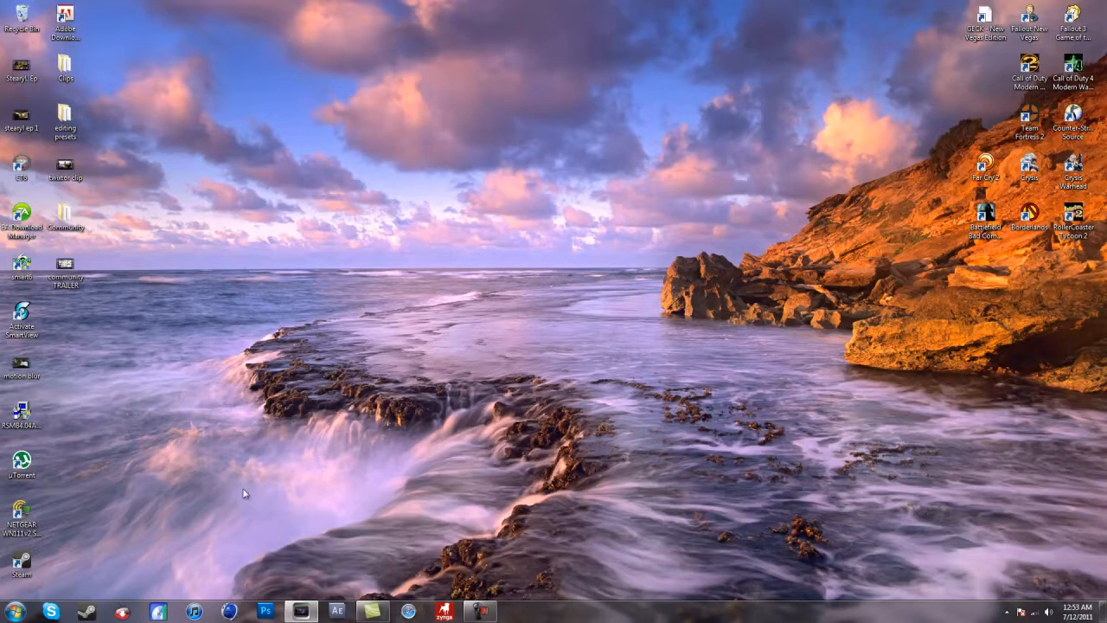
Switch to Vegas Pro and play the Comm Clips event from the start of the timeline through the winning shot
{"action": "left_click", "coordinate": [301, 611]}
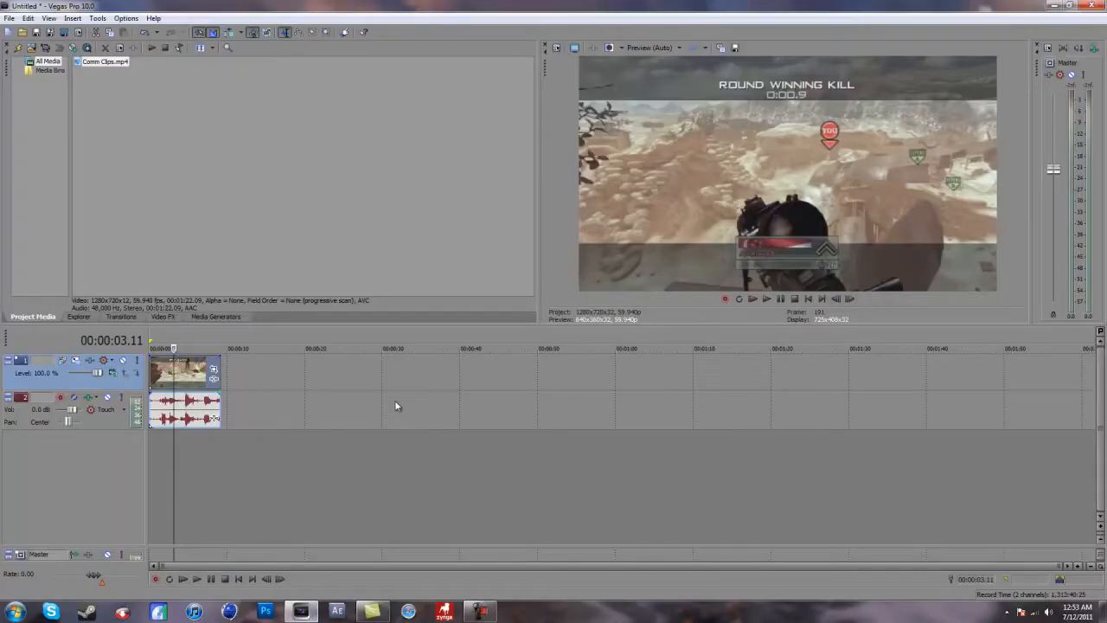
{"action": "left_click", "coordinate": [167, 372]}
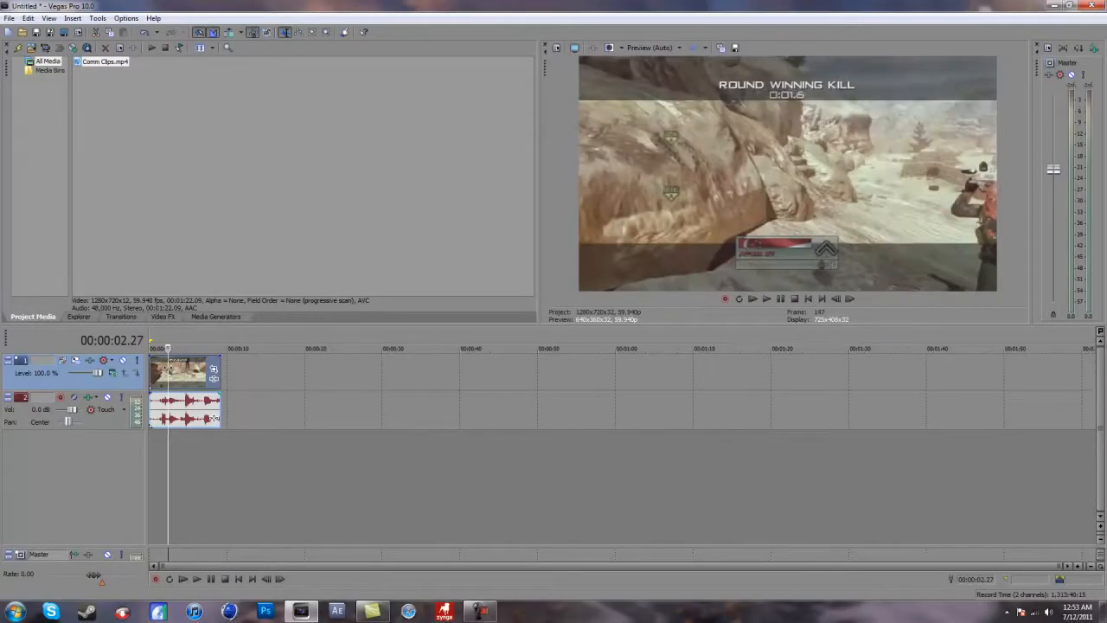
{"action": "left_click_drag", "start_coordinate": [168, 347], "coordinate": [152, 346]}
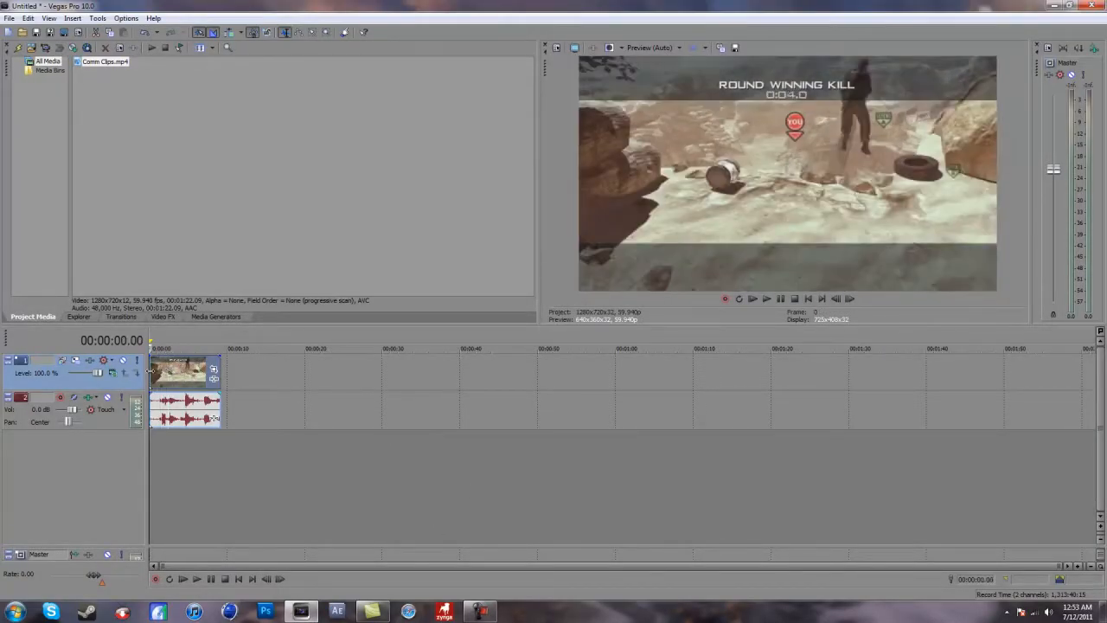
{"action": "left_click", "coordinate": [197, 579]}
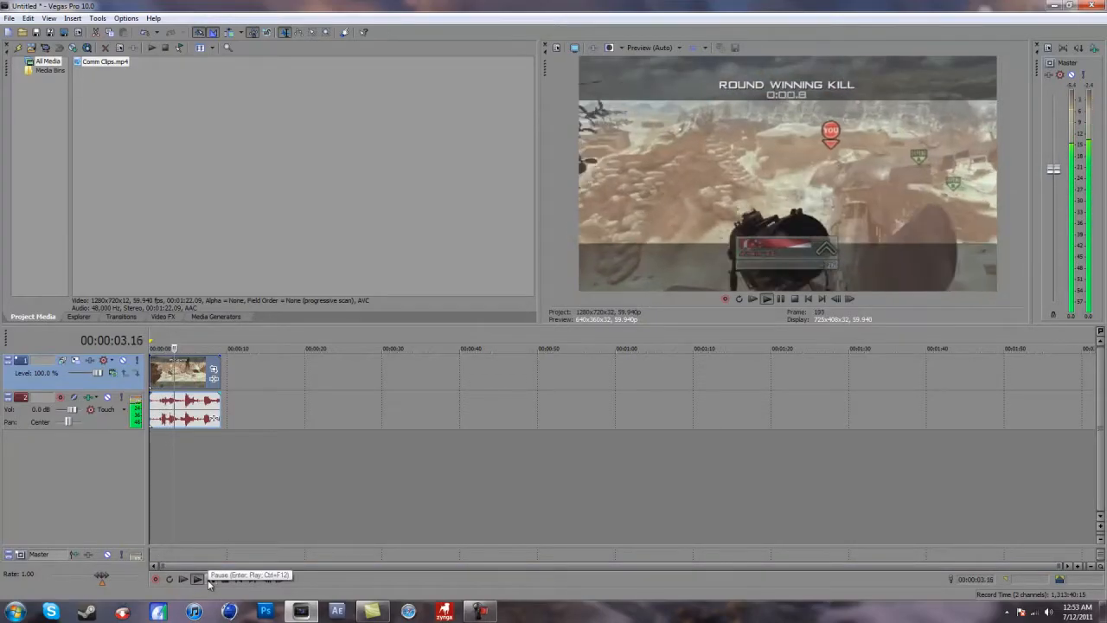
{"action": "left_click", "coordinate": [209, 580]}
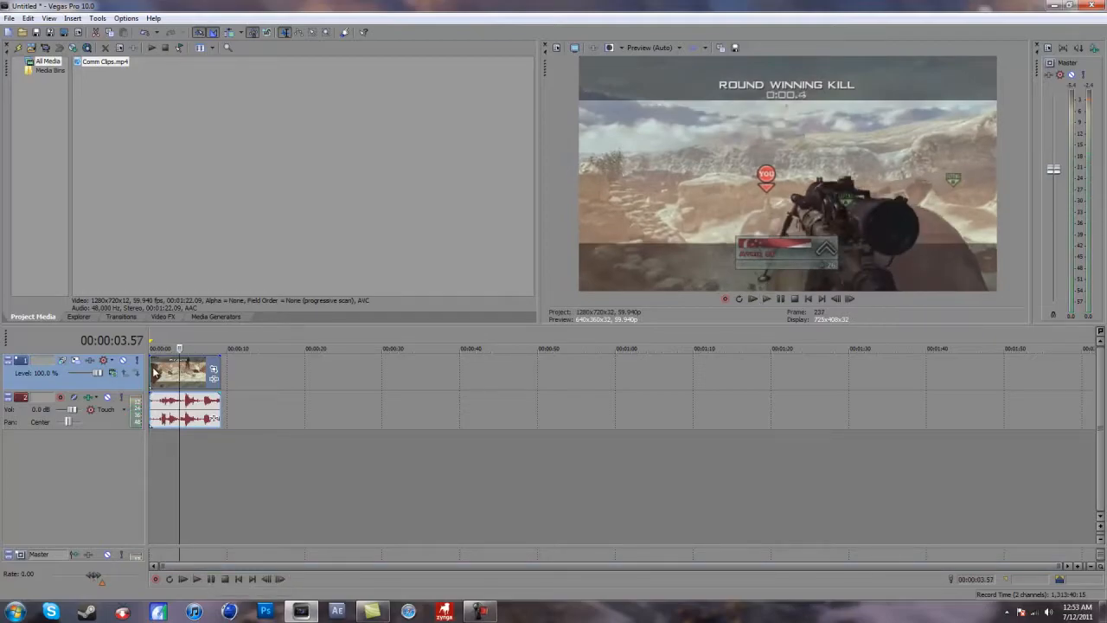
{"action": "key", "text": "ctrl+Home"}
{"action": "left_click", "coordinate": [198, 579]}
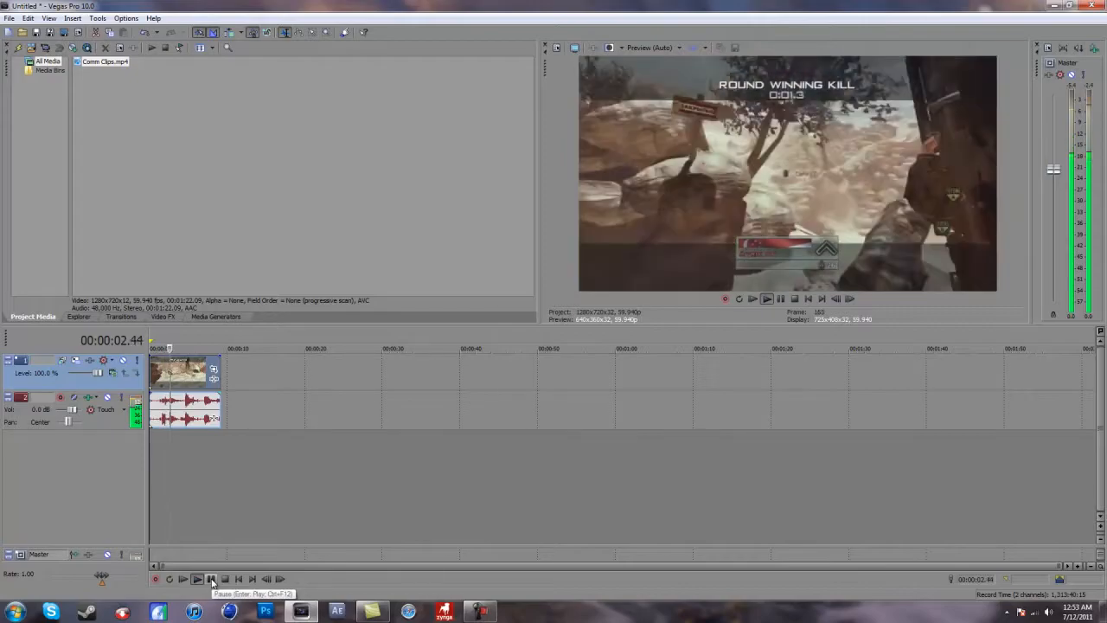
{"action": "left_click", "coordinate": [211, 580]}
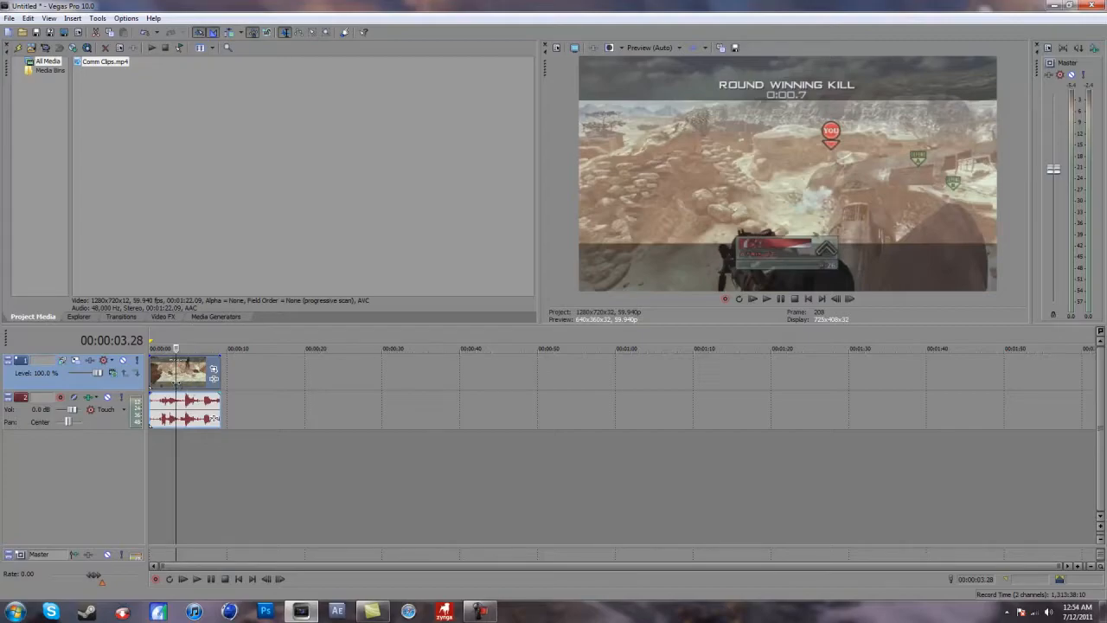
{"action": "key", "text": "space"}
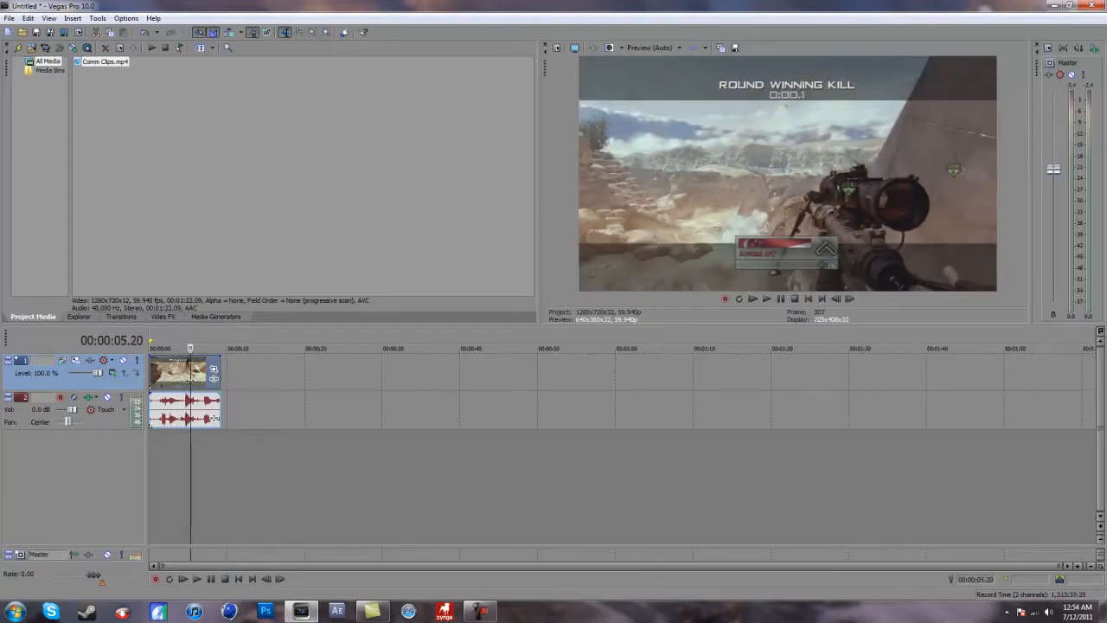
Move the playhead back to 00:00:04.43, just before the muzzle flash of the shot
{"action": "mouse_move", "coordinate": [192, 380]}
{"action": "left_mouse_down"}
{"action": "mouse_move", "coordinate": [202, 380]}
{"action": "mouse_move", "coordinate": [174, 380]}
{"action": "mouse_move", "coordinate": [184, 381]}
{"action": "left_mouse_up"}
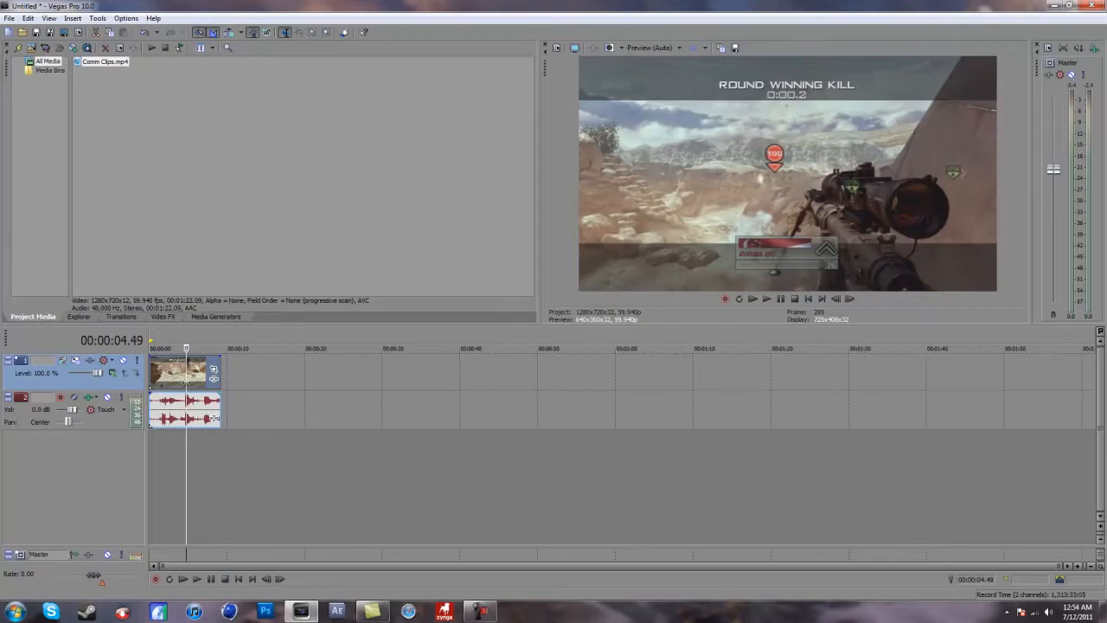
{"action": "scroll", "coordinate": [187, 389], "scroll_direction": "up", "scroll_amount": 5}
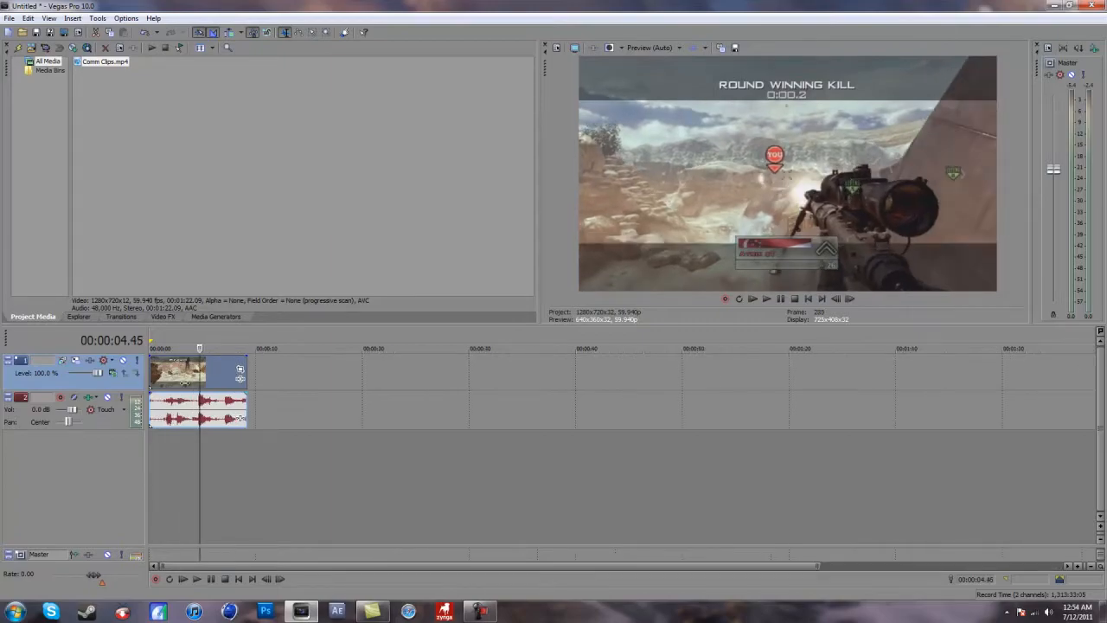
{"action": "scroll", "coordinate": [184, 392], "scroll_direction": "up", "scroll_amount": 2}
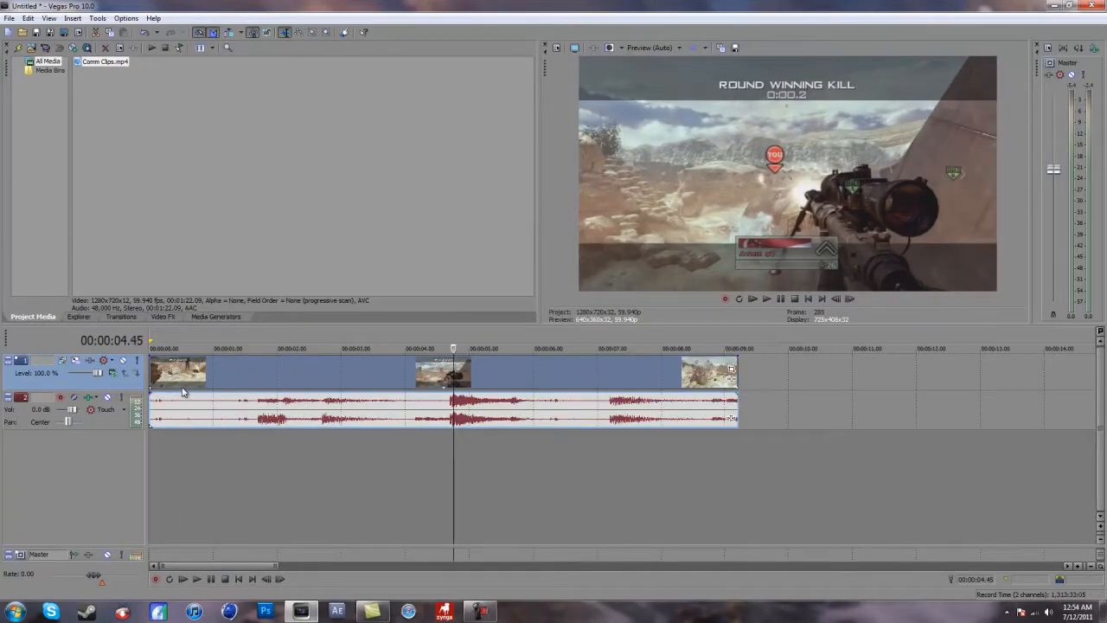
{"action": "key", "text": "Right"}
{"action": "key", "text": "Right"}
{"action": "key", "text": "Right"}
{"action": "key", "text": "Left"}
{"action": "key", "text": "Left"}
{"action": "key", "text": "Left"}
{"action": "key", "text": "Left"}
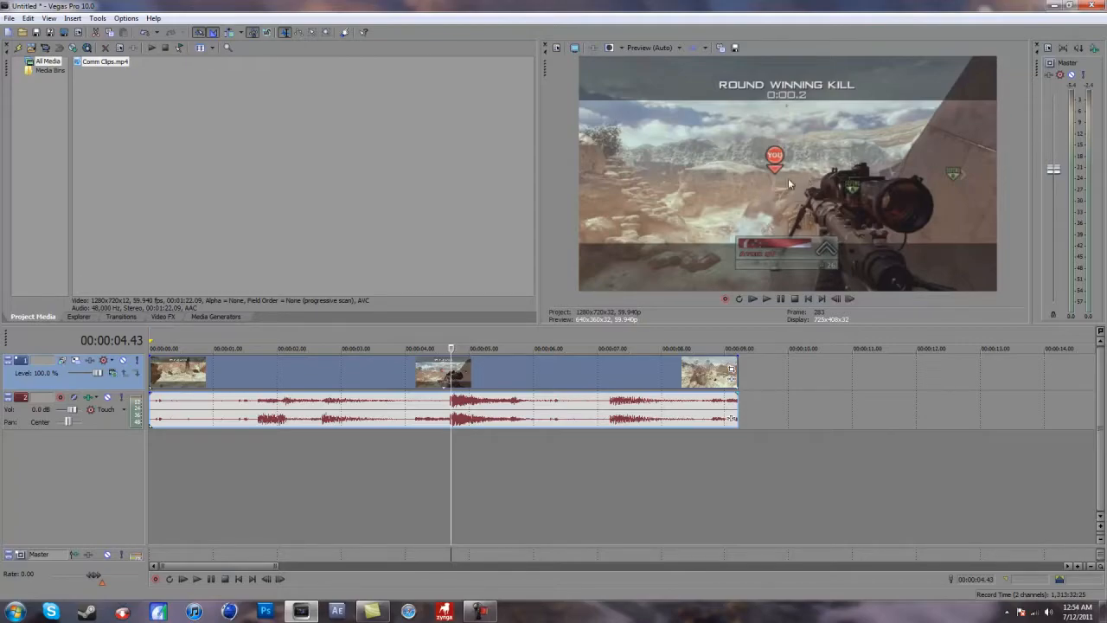
Advance the playhead frame by frame to 00:00:04.48, the first frame after the muzzle flash
{"action": "scroll", "coordinate": [484, 393], "scroll_direction": "up", "scroll_amount": 5}
{"action": "key", "text": "Right"}
{"action": "key", "text": "Right"}
{"action": "key", "text": "Right"}
{"action": "key", "text": "Right"}
{"action": "key", "text": "Right"}
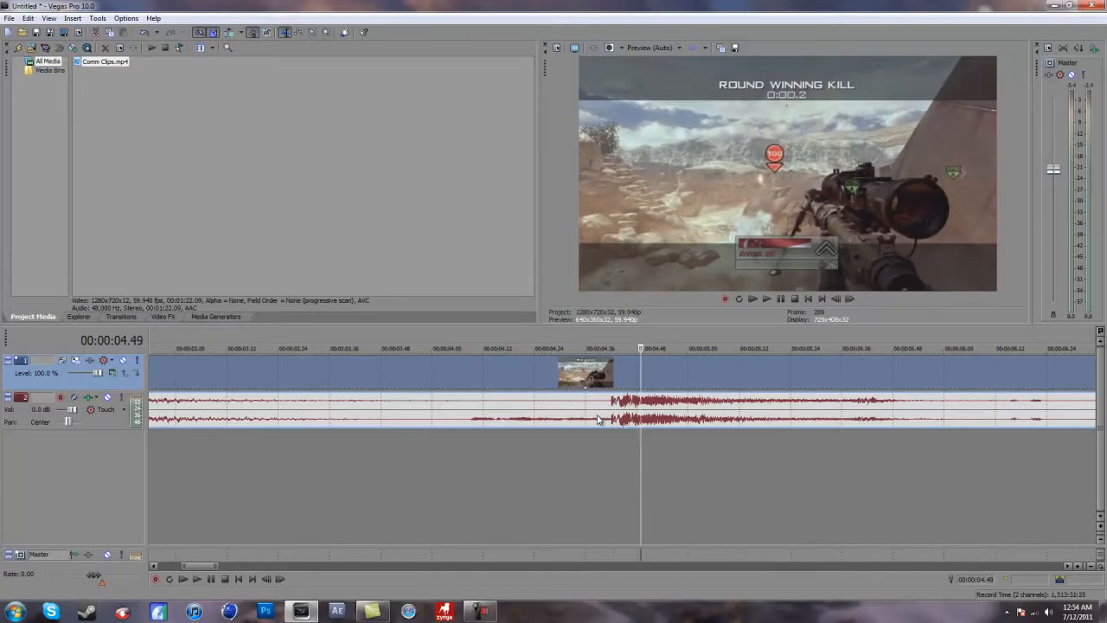
{"action": "key", "text": "Left"}
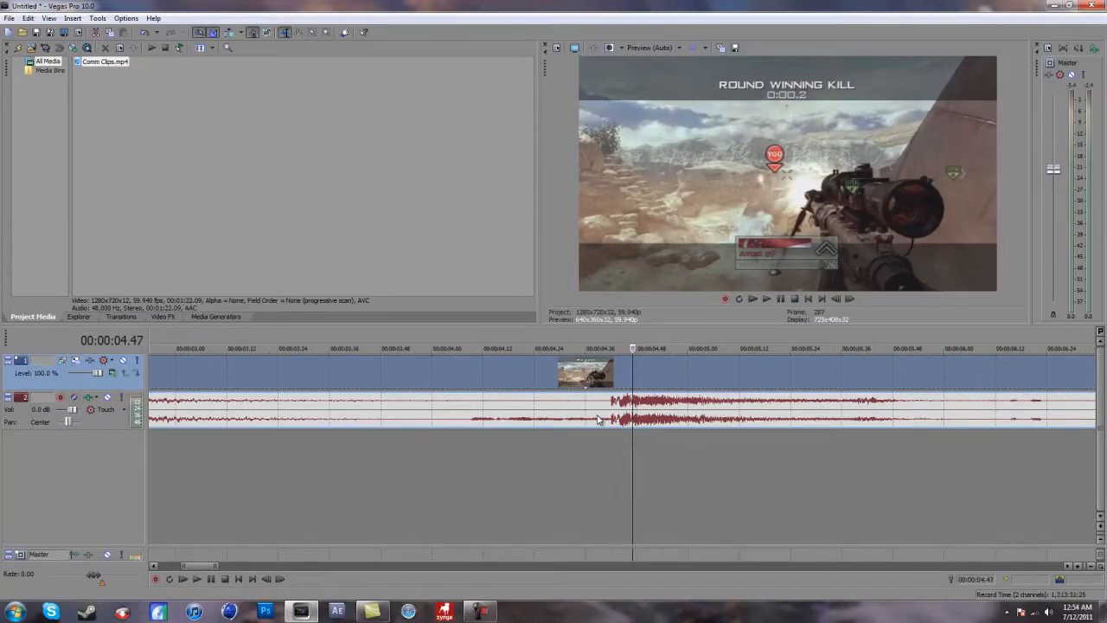
{"action": "key", "text": "Right"}
{"action": "scroll", "coordinate": [602, 411], "scroll_direction": "up", "scroll_amount": 4}
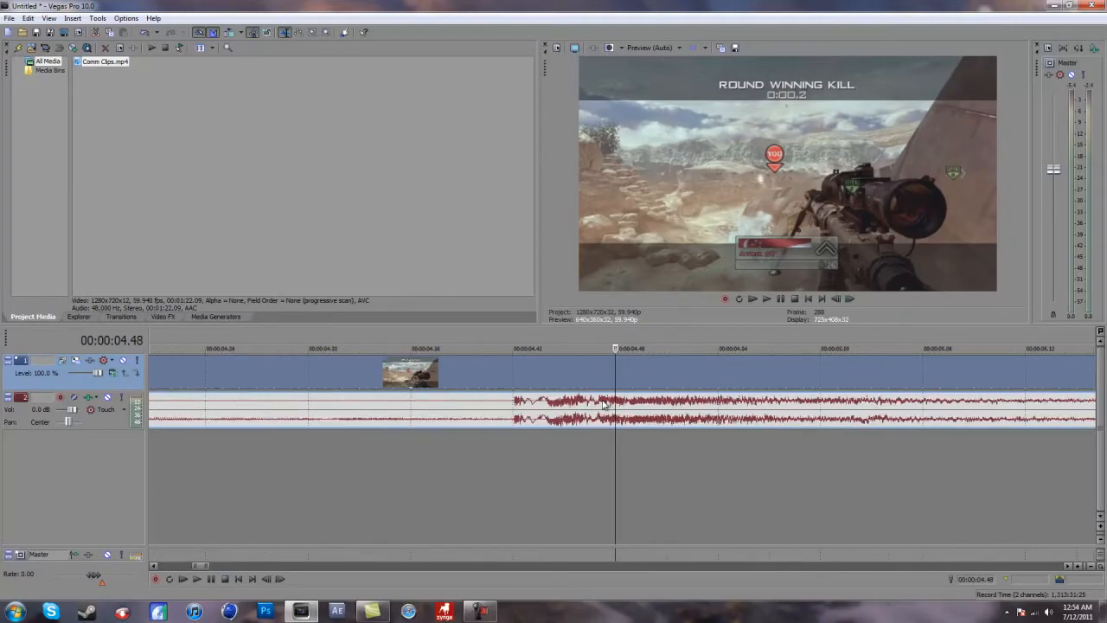
{"action": "key", "text": "Left"}
{"action": "key", "text": "Right"}
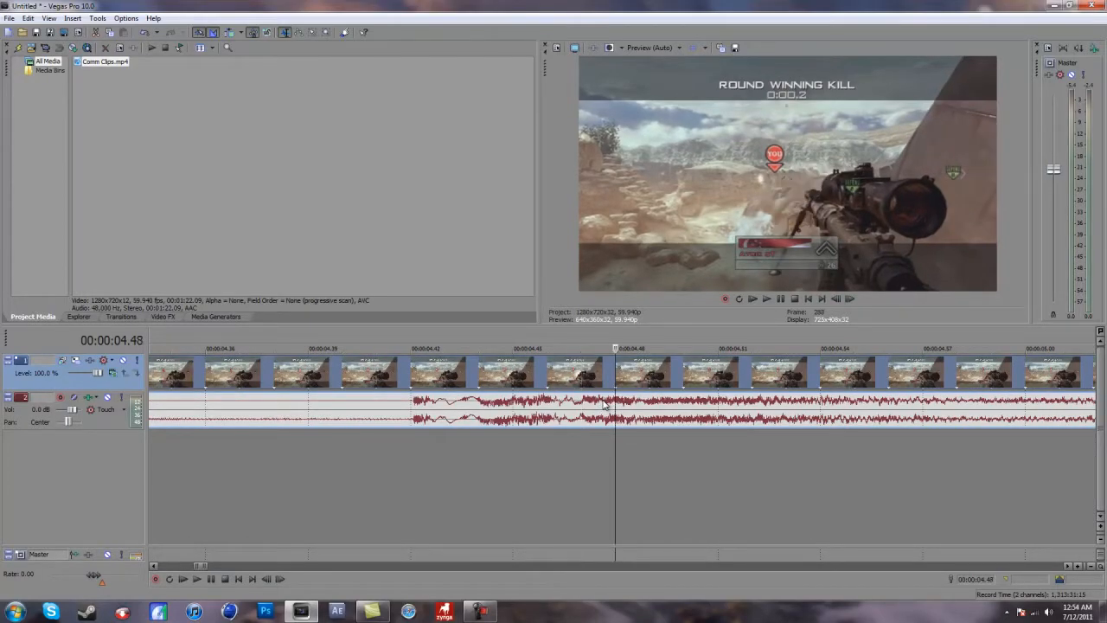
{"action": "key", "text": "Left"}
{"action": "key", "text": "Right"}
Compare the frames at 00:00:04.47 and 00:00:04.48 around the end of the muzzle flash
{"action": "scroll", "coordinate": [603, 404], "scroll_direction": "down", "scroll_amount": 8}
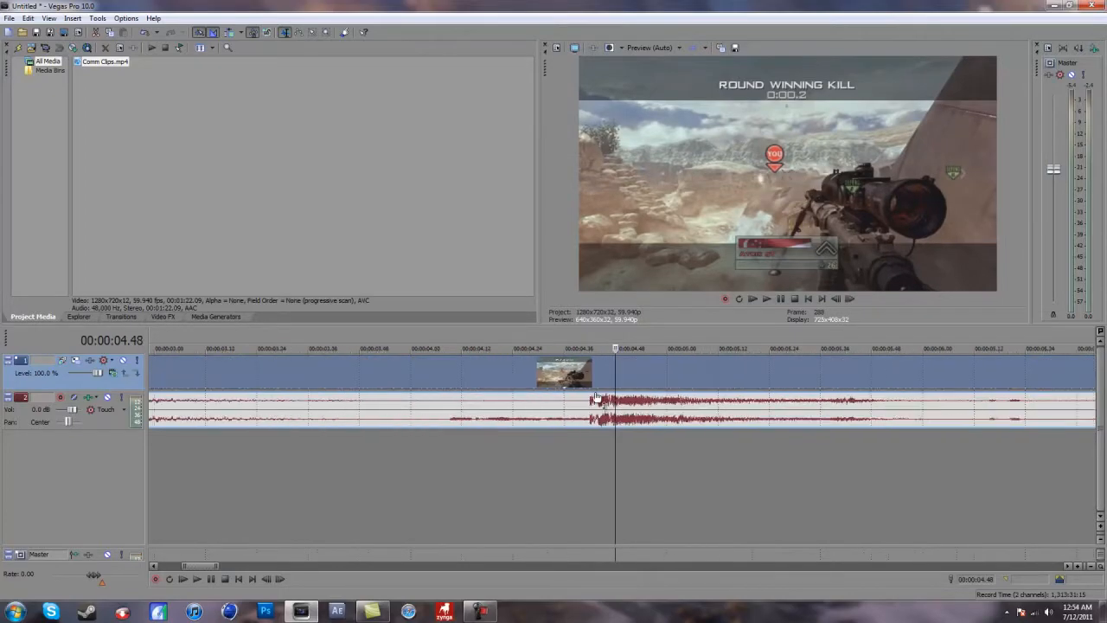
{"action": "scroll", "coordinate": [596, 400], "scroll_direction": "down", "scroll_amount": 2}
{"action": "scroll", "coordinate": [507, 387], "scroll_direction": "up", "scroll_amount": 2}
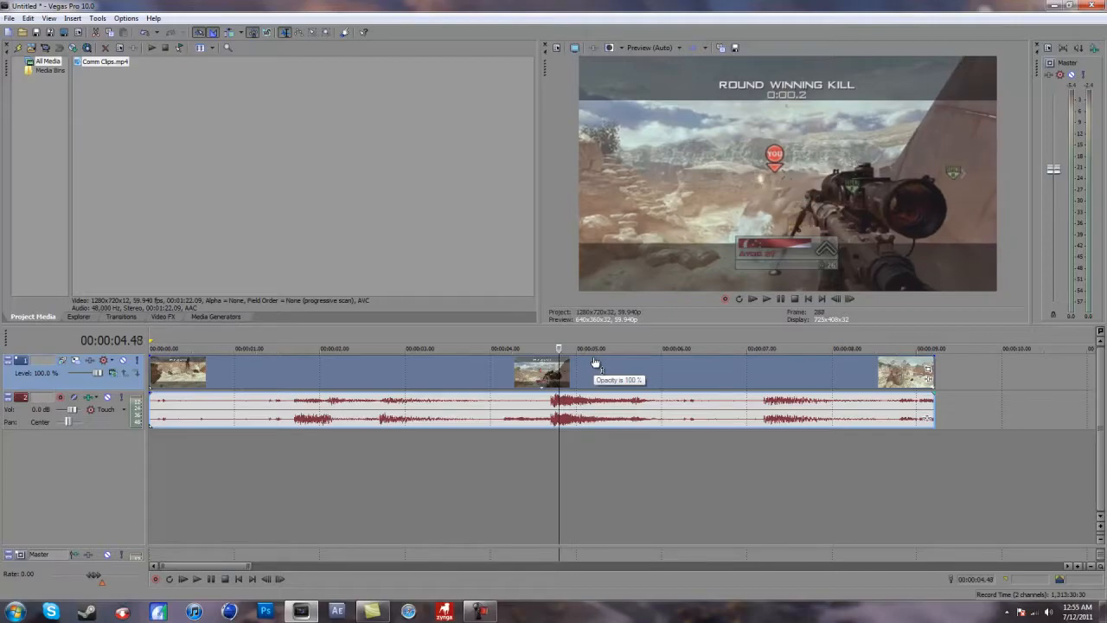
{"action": "scroll", "coordinate": [667, 457], "scroll_direction": "up", "scroll_amount": 10}
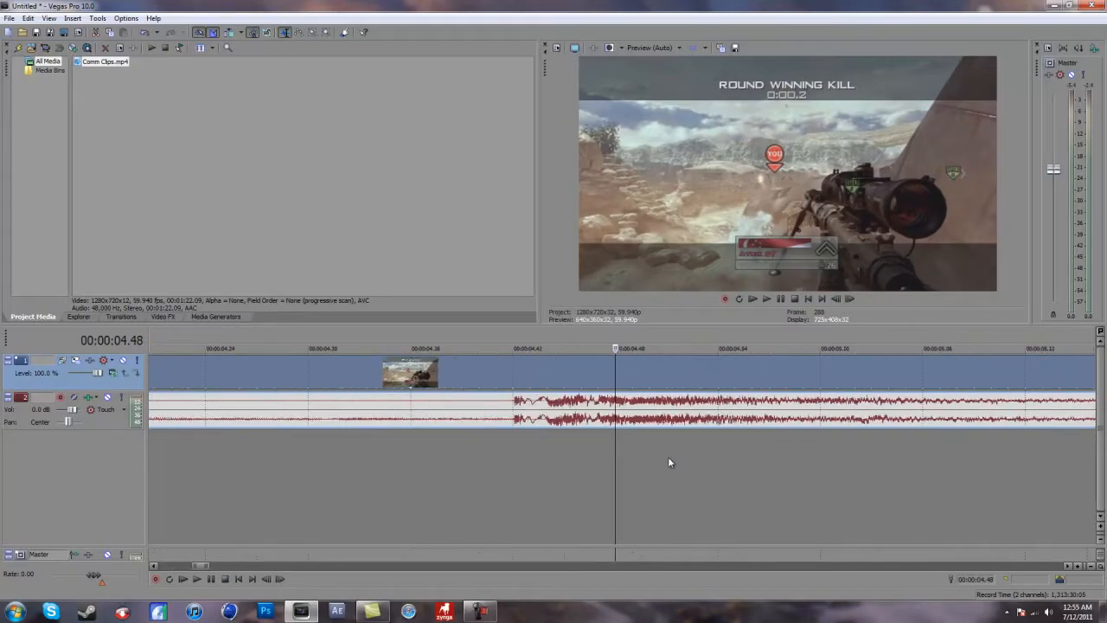
{"action": "key", "text": "Left"}
{"action": "key", "text": "Left"}
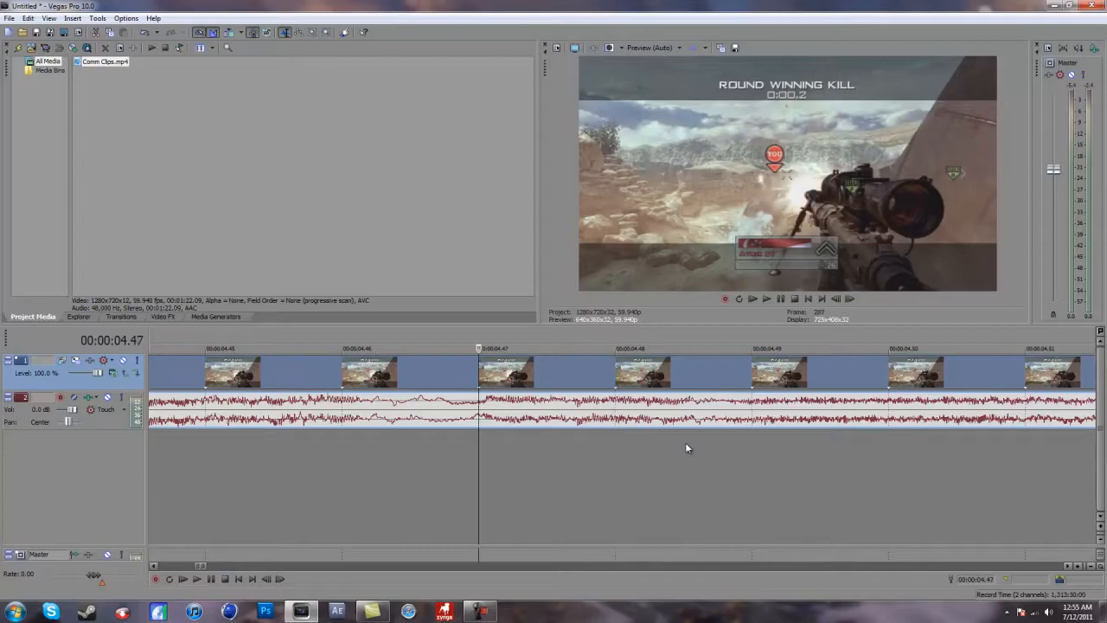
{"action": "key", "text": "Right"}
{"action": "key", "text": "Right"}
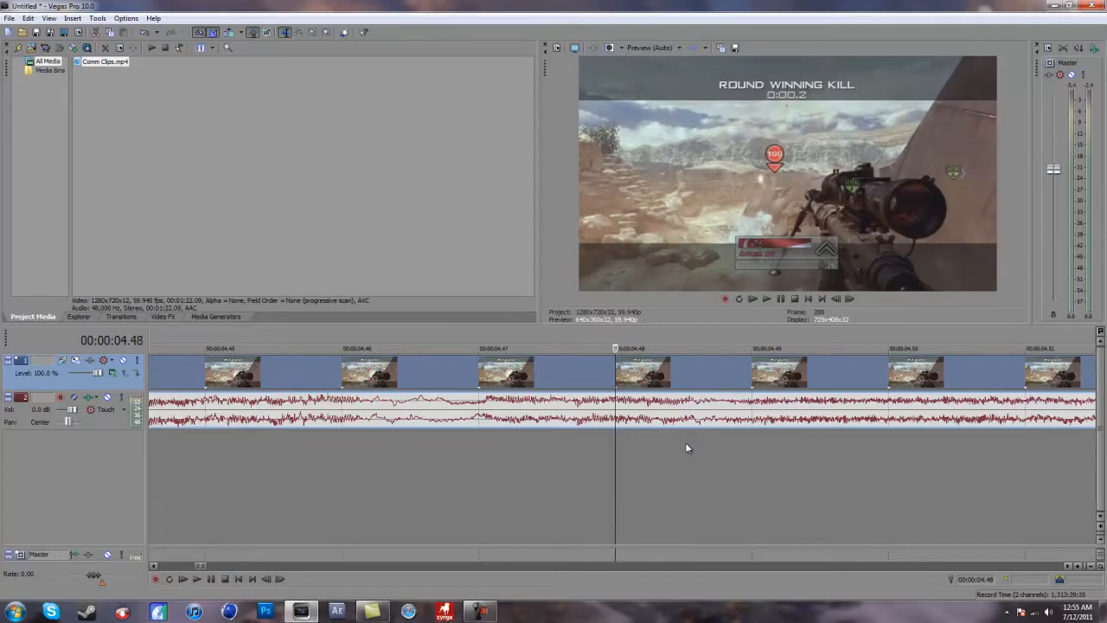
{"action": "scroll", "coordinate": [670, 432], "scroll_direction": "up", "scroll_amount": 5}
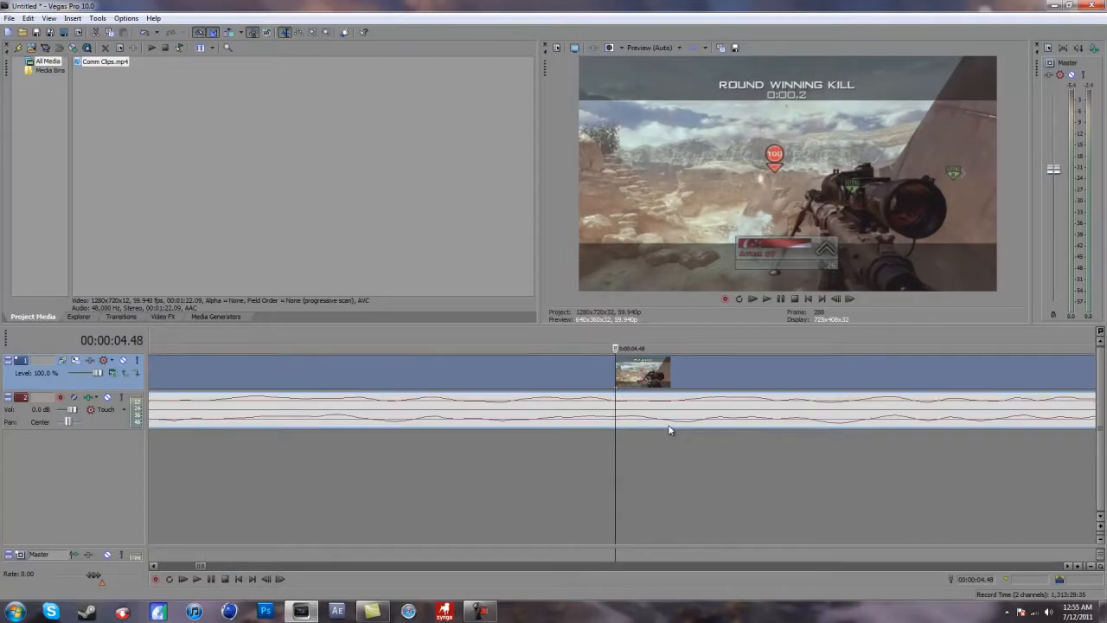
{"action": "scroll", "coordinate": [669, 430], "scroll_direction": "down", "scroll_amount": 3}
{"action": "scroll", "coordinate": [648, 431], "scroll_direction": "down", "scroll_amount": 10}
{"action": "scroll", "coordinate": [644, 435], "scroll_direction": "up", "scroll_amount": 5}
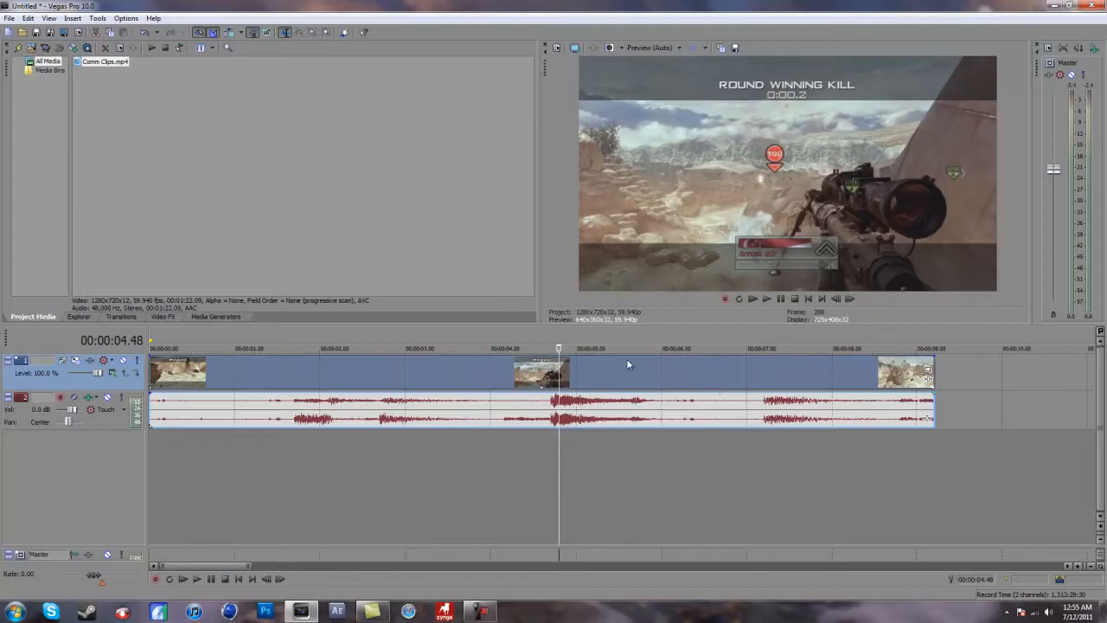
Display Twixtor in the list of video effects and disable resampling in the Comm Clips video event's properties
{"action": "left_click", "coordinate": [160, 317]}
{"action": "scroll", "coordinate": [38, 277], "scroll_direction": "down", "scroll_amount": 1}
{"action": "scroll", "coordinate": [39, 277], "scroll_direction": "down", "scroll_amount": 8}
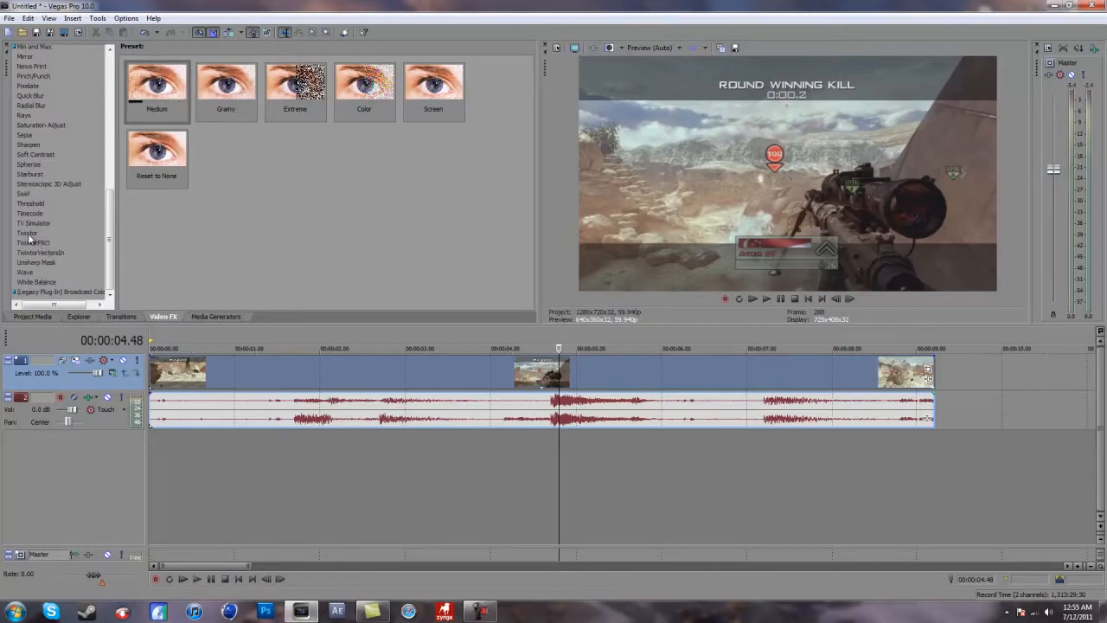
{"action": "right_click", "coordinate": [639, 384]}
{"action": "left_click", "coordinate": [666, 374]}
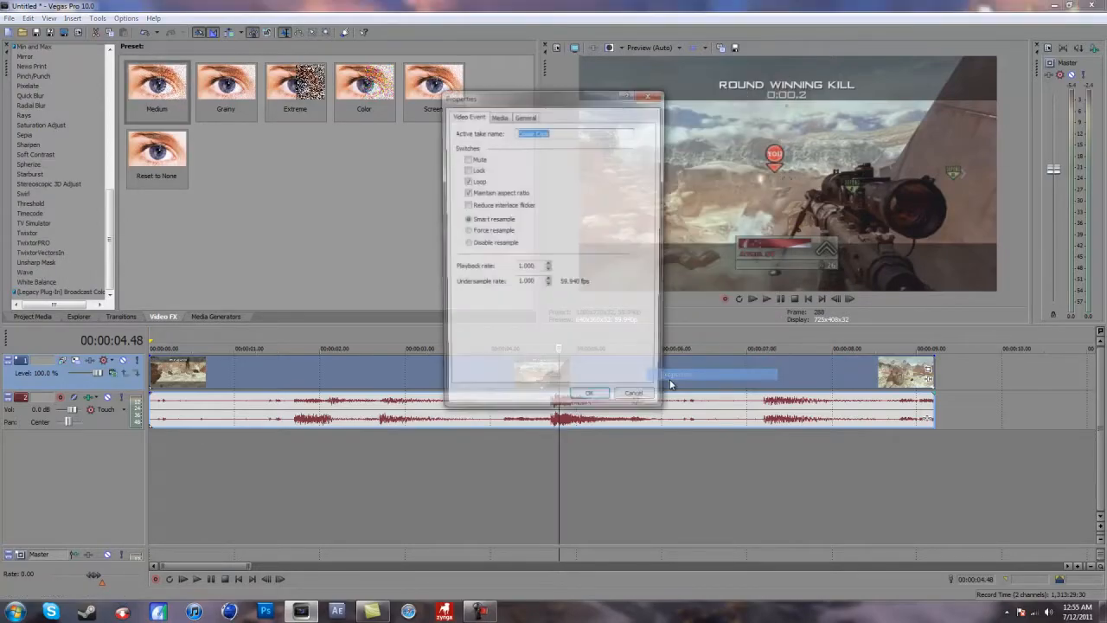
{"action": "left_click", "coordinate": [489, 245]}
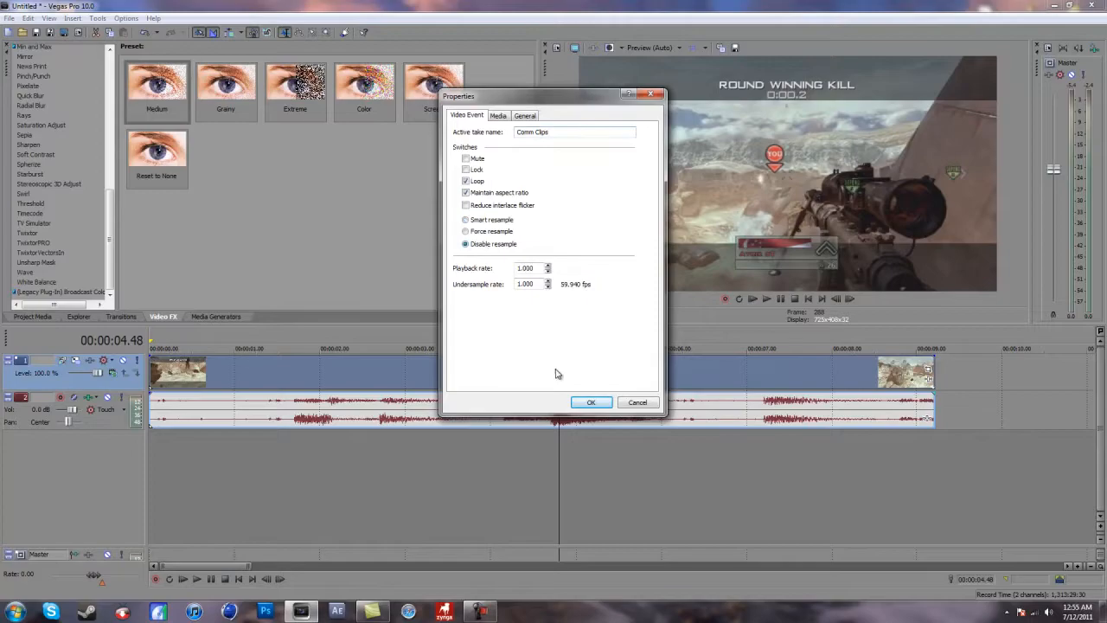
{"action": "left_click", "coordinate": [592, 403]}
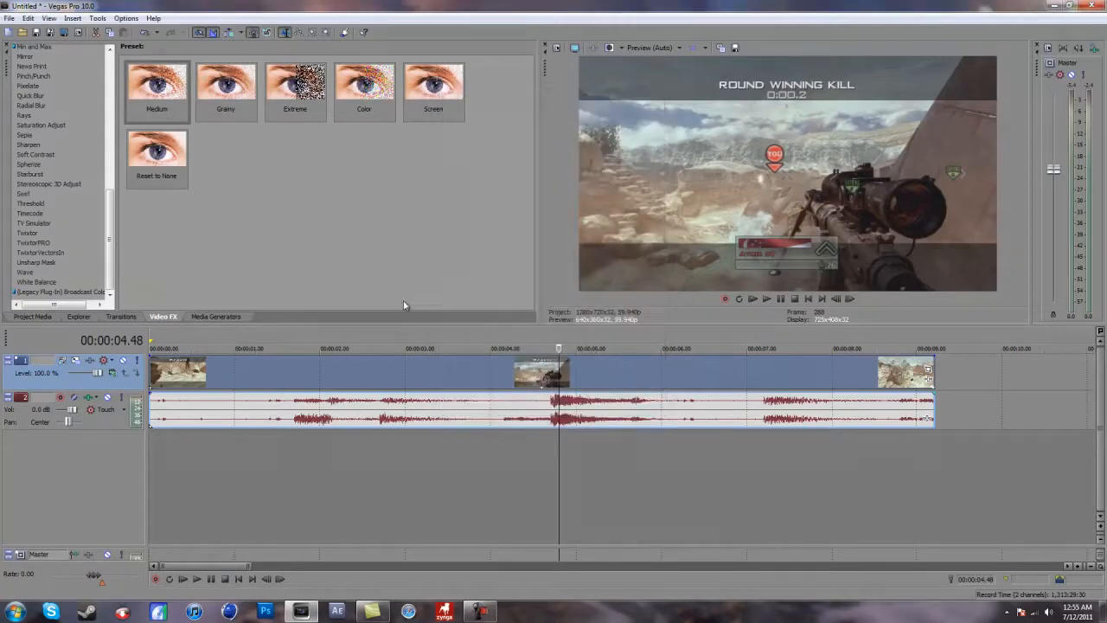
Apply the Twixtor effect to the Comm Clips video event and show its settings in one column
{"action": "left_click", "coordinate": [27, 233]}
{"action": "left_click_drag", "start_coordinate": [177, 84], "coordinate": [551, 381]}
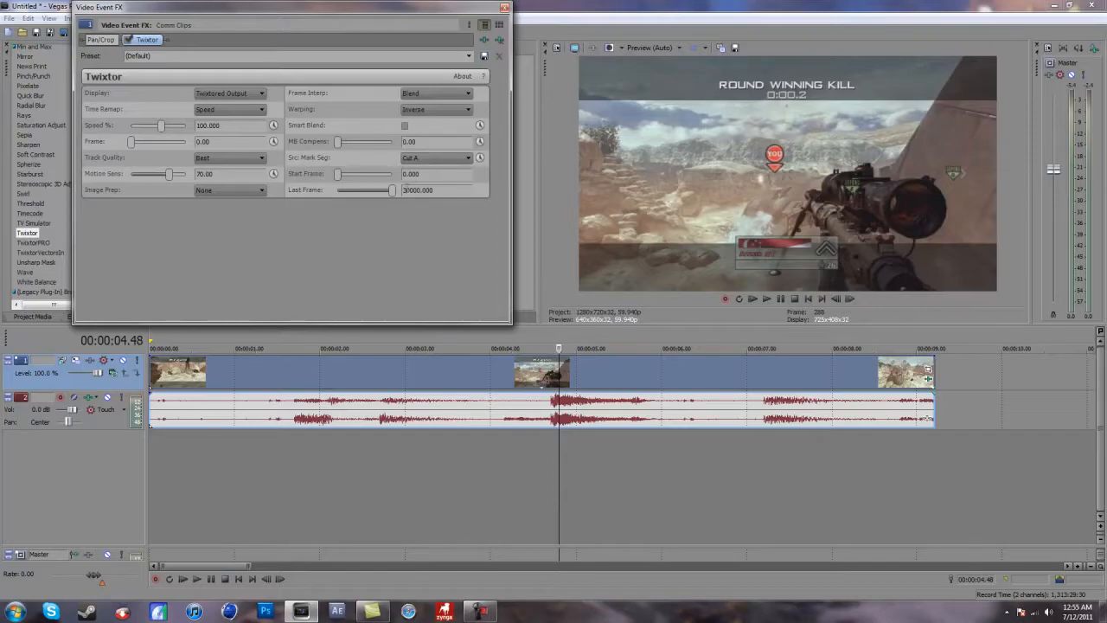
{"action": "left_click", "coordinate": [469, 26]}
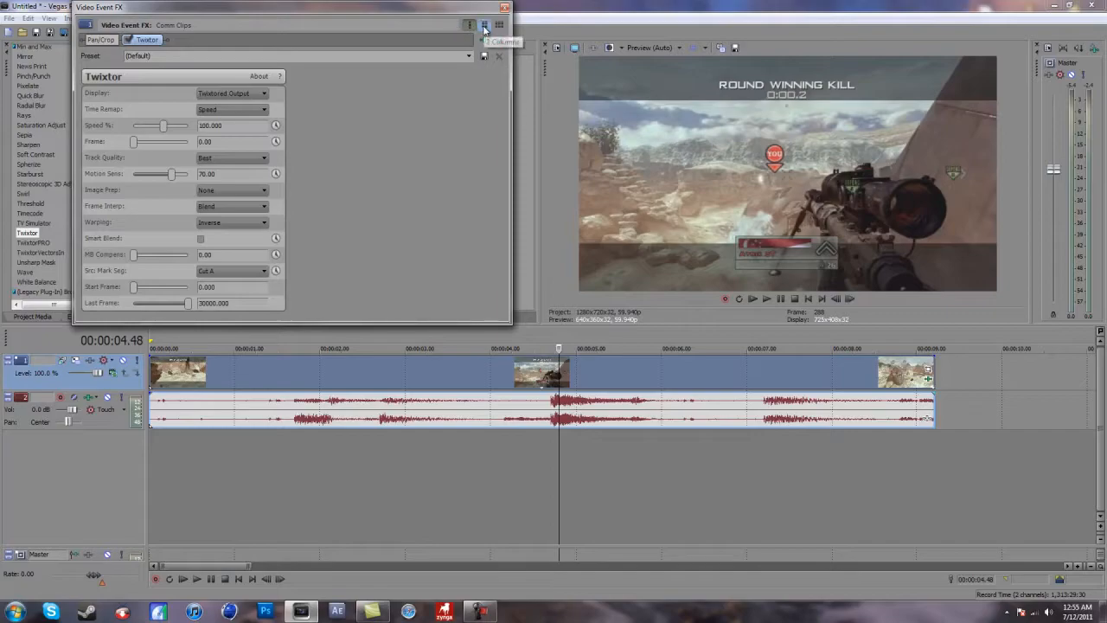
Show the Twixtor settings in two columns, and animate Speed % with a keyframe at 00:00:04.48
{"action": "left_click", "coordinate": [485, 26]}
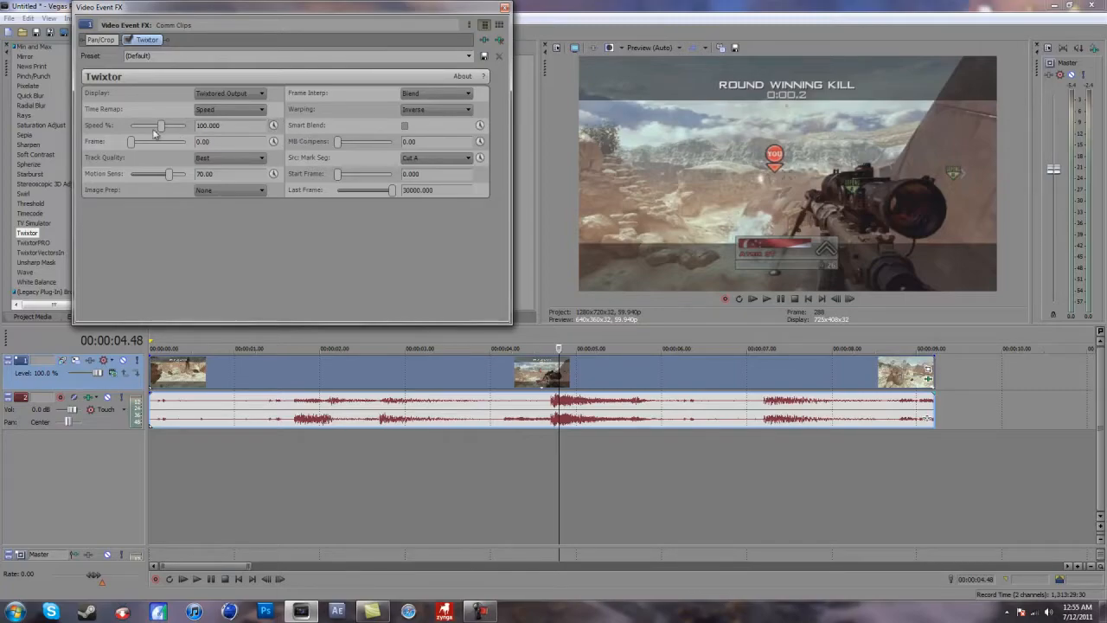
{"action": "left_click", "coordinate": [273, 127]}
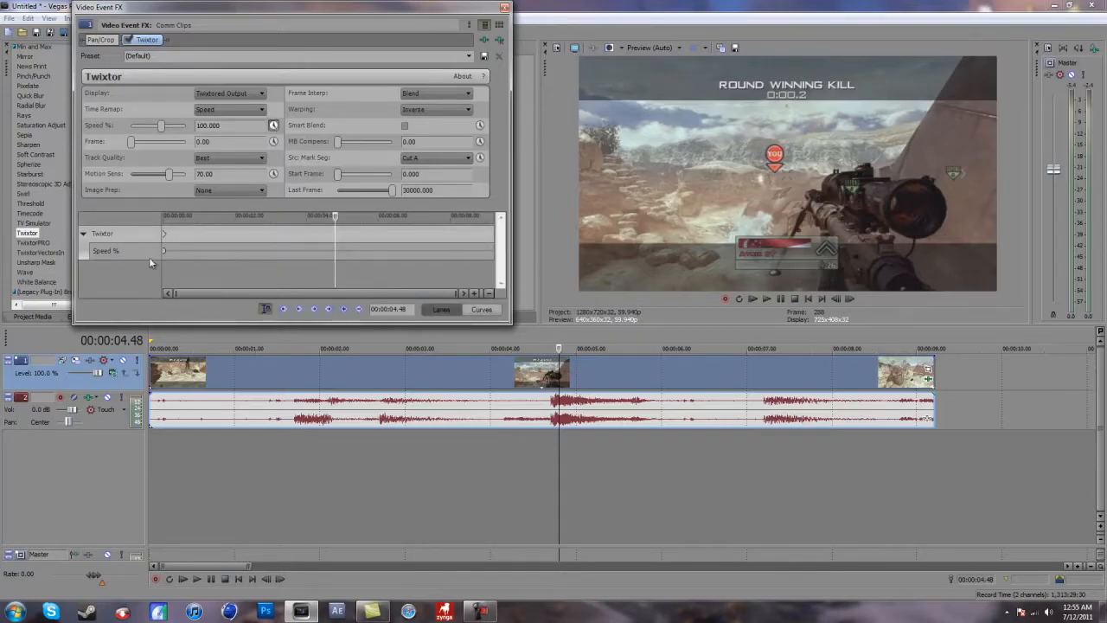
{"action": "left_click", "coordinate": [344, 309]}
{"action": "mouse_move", "coordinate": [335, 252]}
{"action": "left_click", "coordinate": [337, 236]}
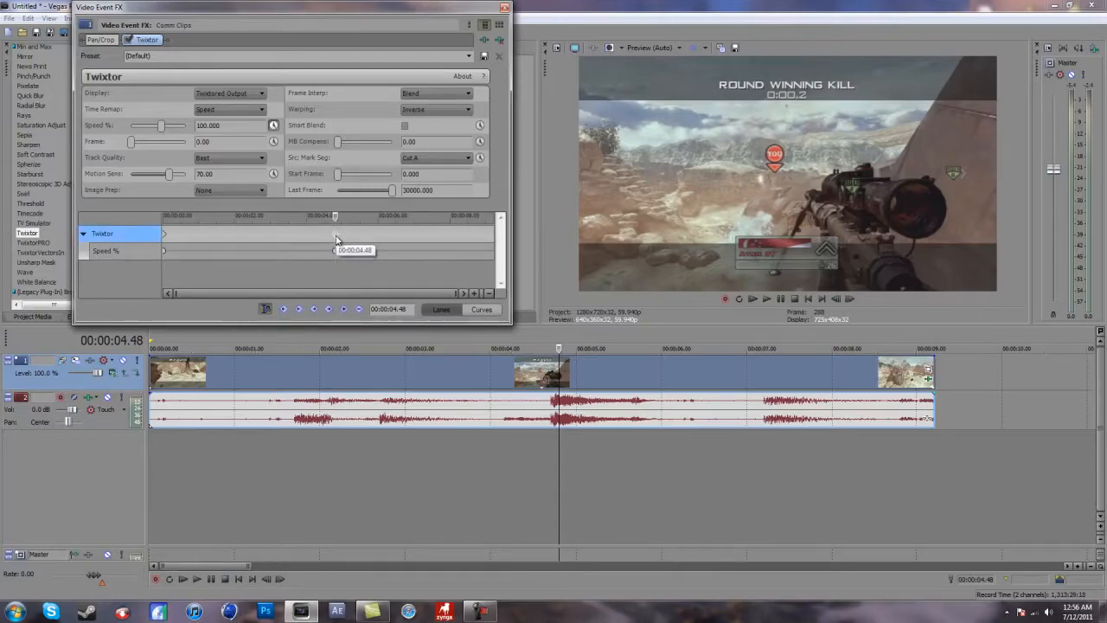
{"action": "left_click", "coordinate": [337, 239]}
{"action": "left_click", "coordinate": [337, 239]}
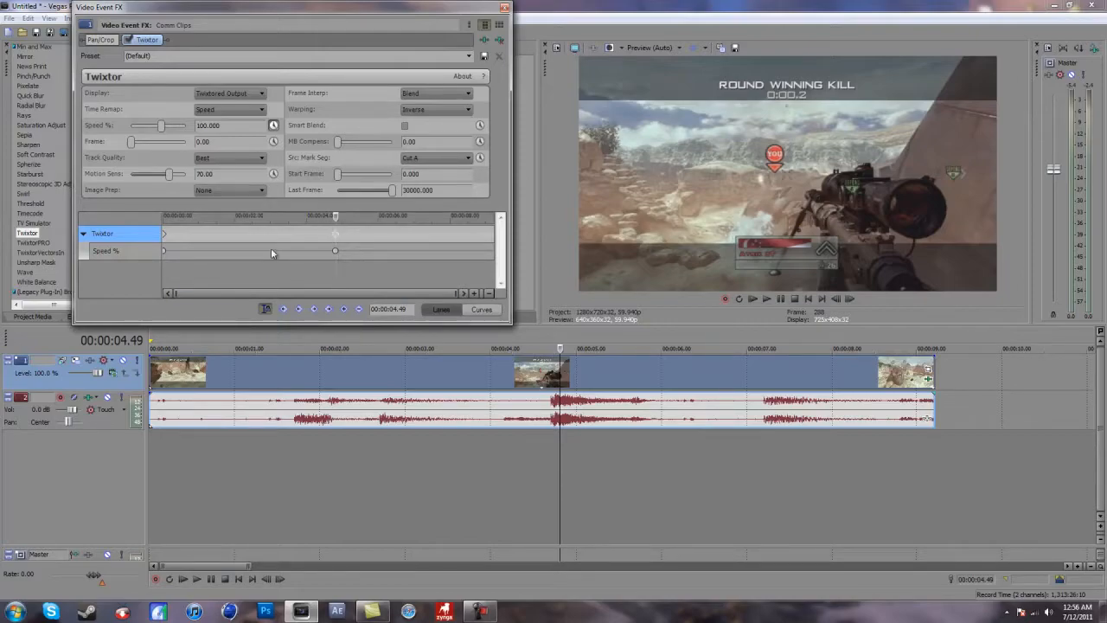
Add a Twixtor keyframe at 00:00:04.49 and set its Speed % to 3
{"action": "left_click", "coordinate": [345, 309]}
{"action": "double_click", "coordinate": [208, 125]}
{"action": "type", "text": "3"}
{"action": "key", "text": "Return"}
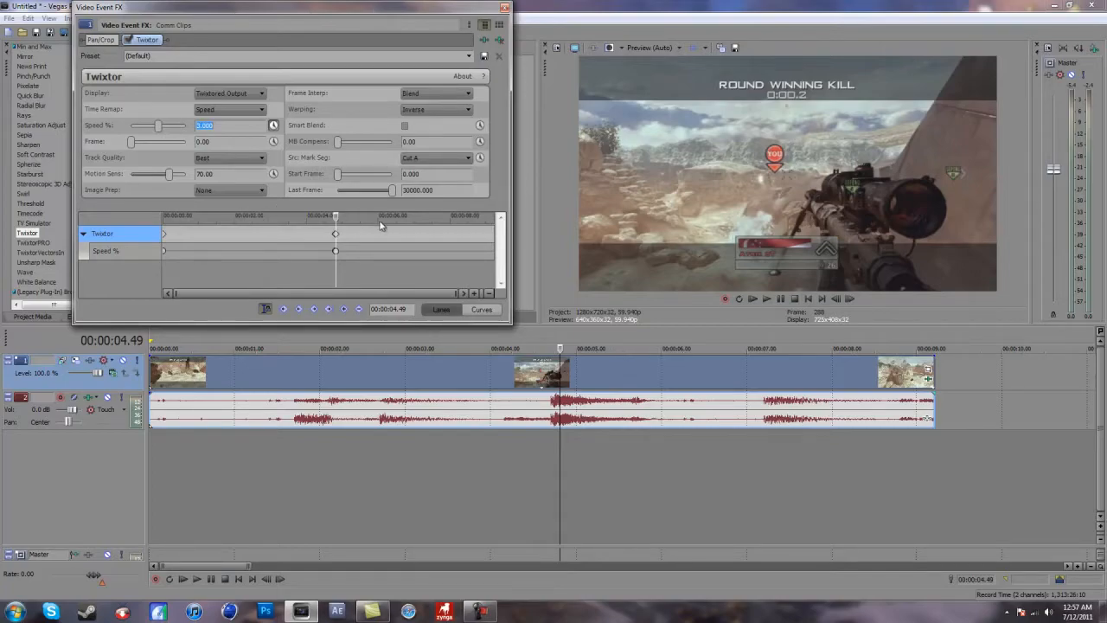
Extend the end of the Comm Clips event to about 00:00:10 and play the added section
{"action": "mouse_move", "coordinate": [335, 221]}
{"action": "left_mouse_down"}
{"action": "mouse_move", "coordinate": [306, 221]}
{"action": "mouse_move", "coordinate": [511, 224]}
{"action": "mouse_move", "coordinate": [336, 230]}
{"action": "mouse_move", "coordinate": [382, 232]}
{"action": "mouse_move", "coordinate": [502, 223]}
{"action": "left_mouse_up"}
{"action": "left_click_drag", "start_coordinate": [935, 364], "coordinate": [1015, 364]}
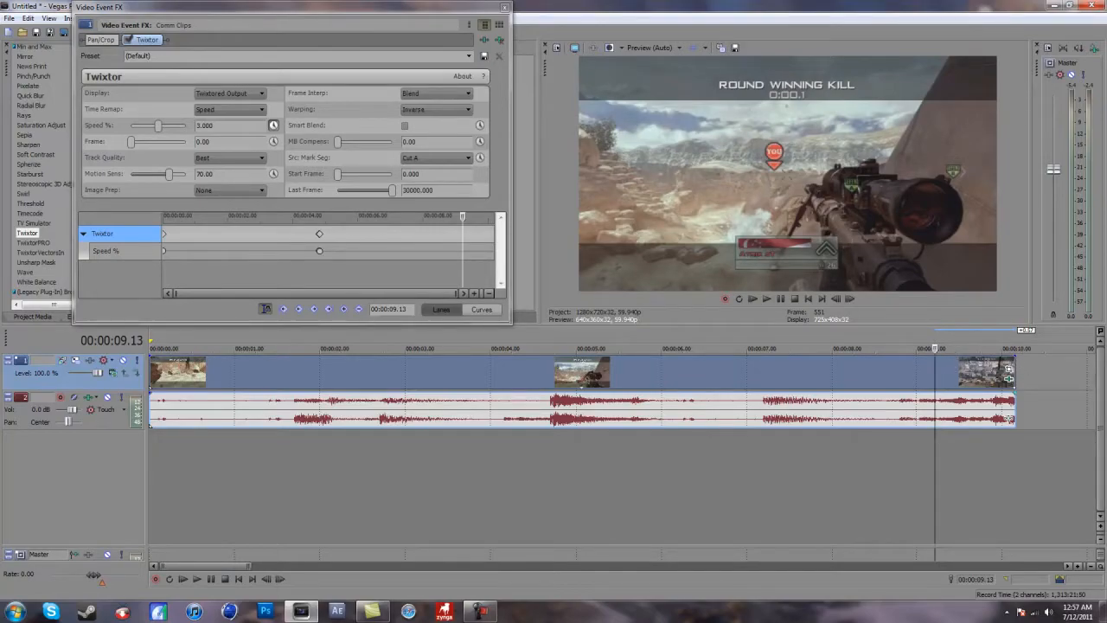
{"action": "key", "text": "space"}
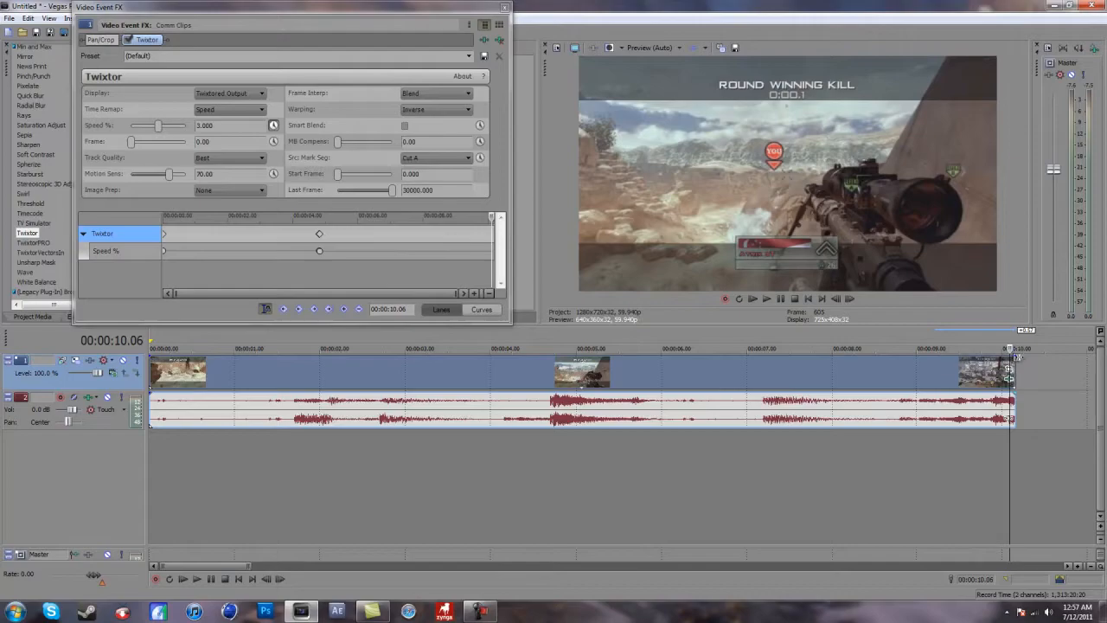
Move the playhead back to 00:00:03.46 and close the Twixtor settings
{"action": "left_click_drag", "start_coordinate": [1010, 357], "coordinate": [472, 343]}
{"action": "scroll", "coordinate": [575, 367], "scroll_direction": "down", "scroll_amount": 2}
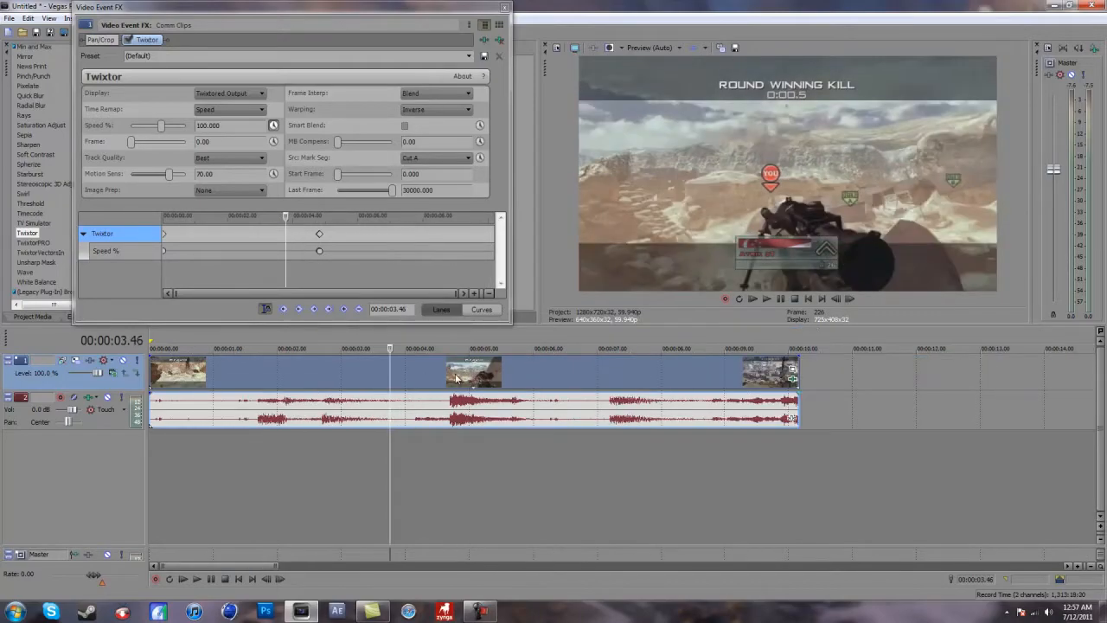
{"action": "left_click", "coordinate": [506, 6]}
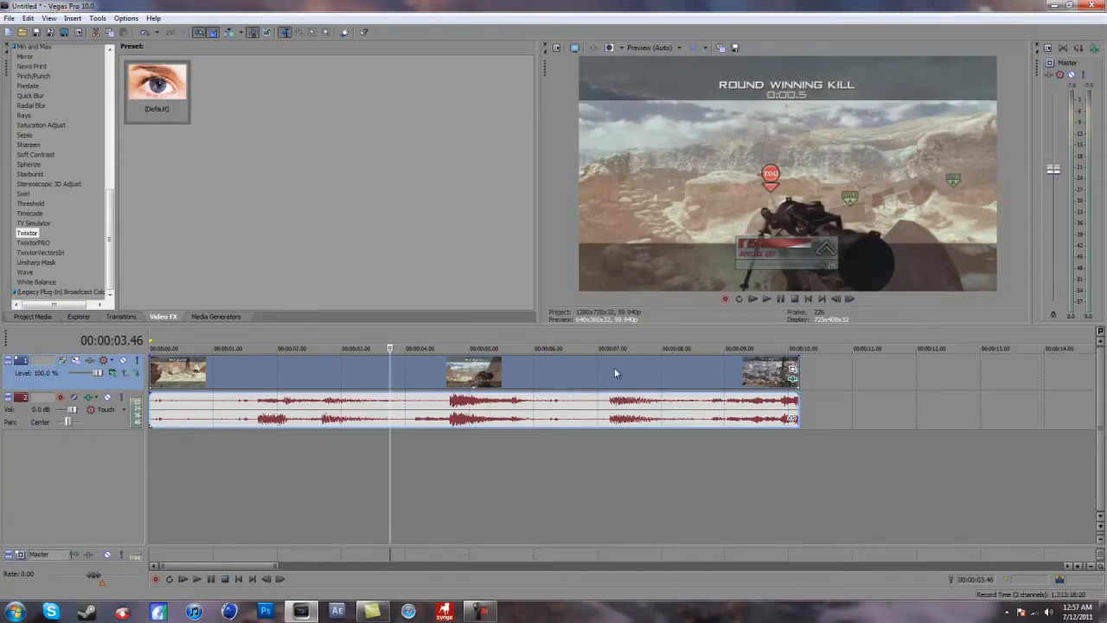
{"action": "left_click", "coordinate": [481, 611]}
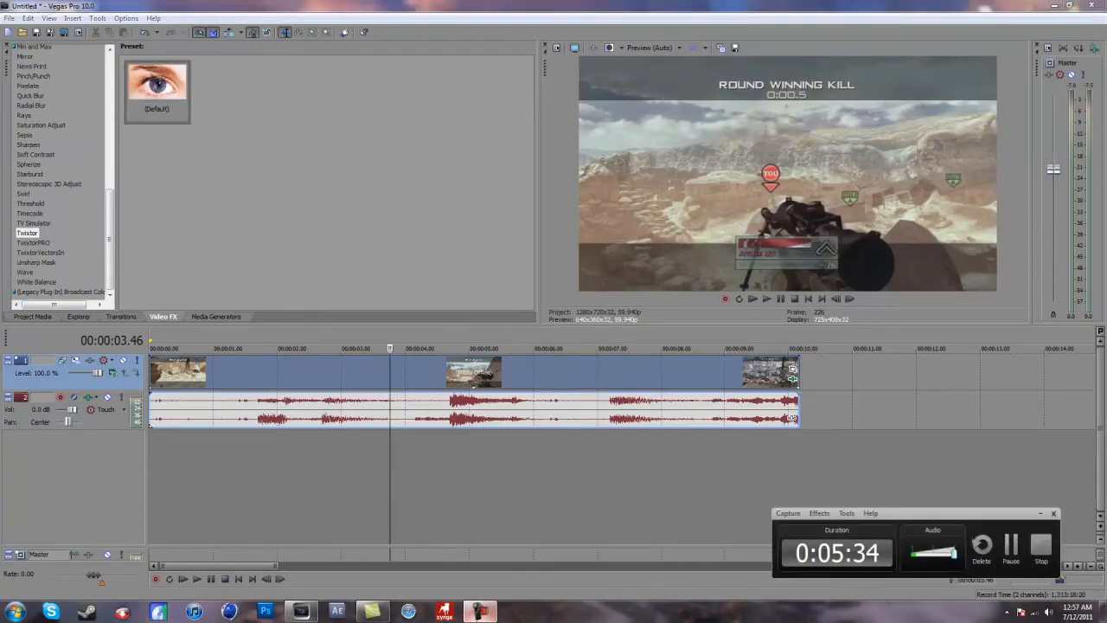